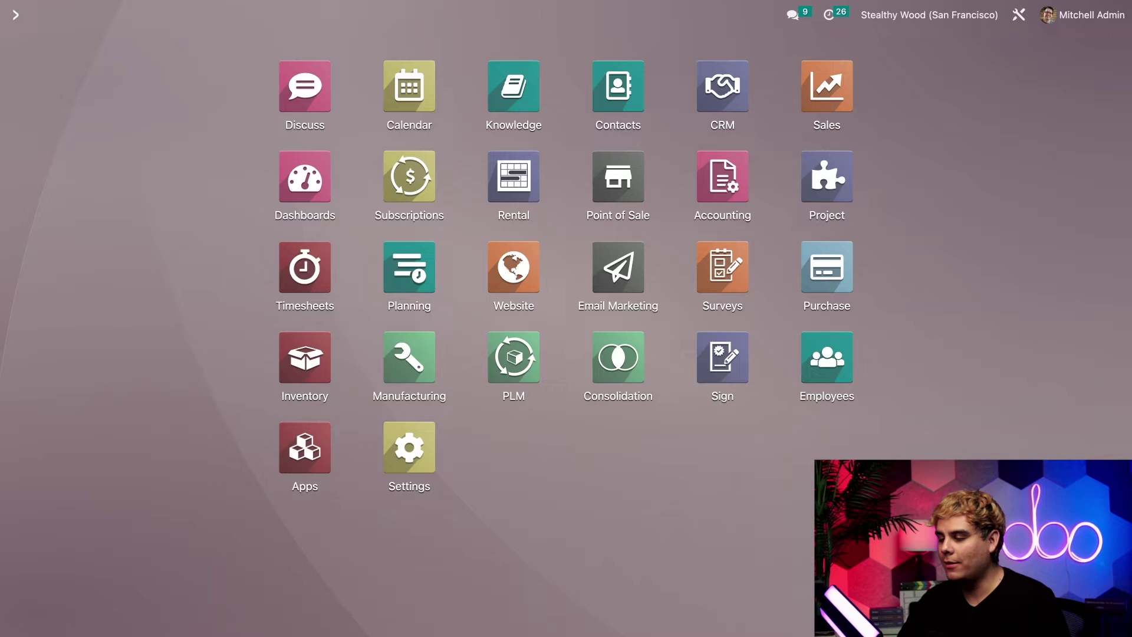
In Purchase settings, tick Dropshipping under Logistics and save.
text(pur)
key(Return)
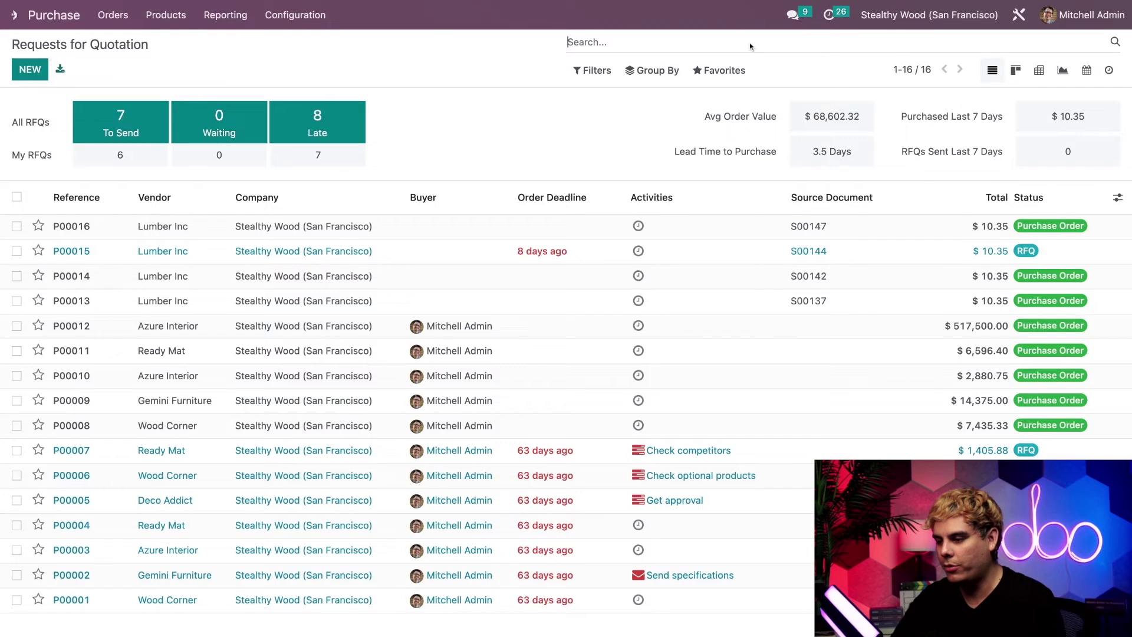
click(295, 14)
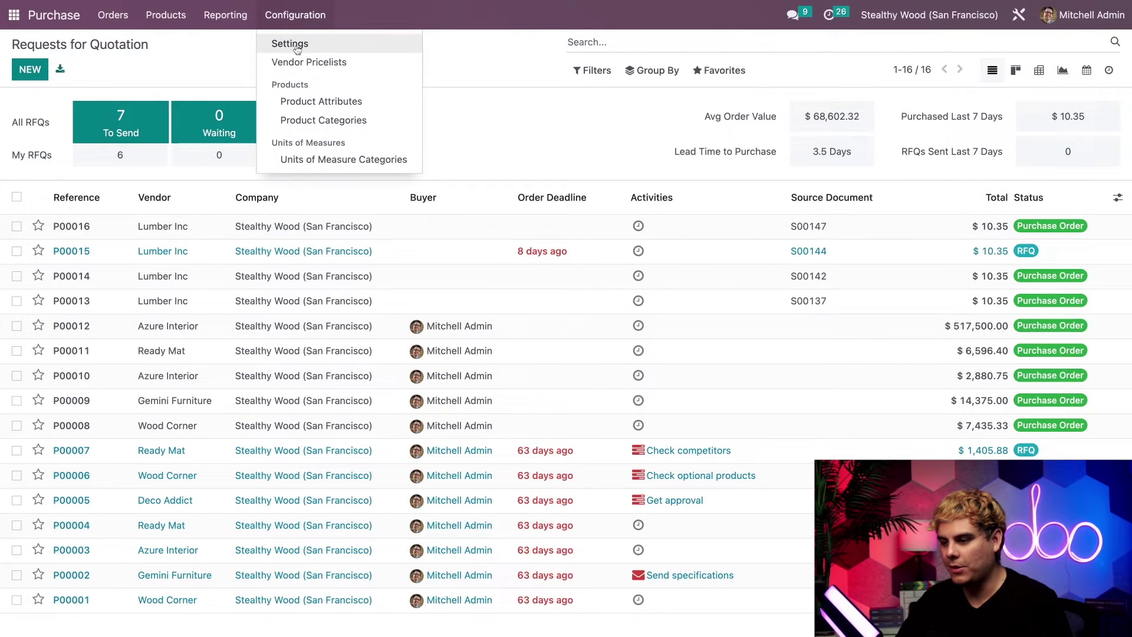
click(294, 51)
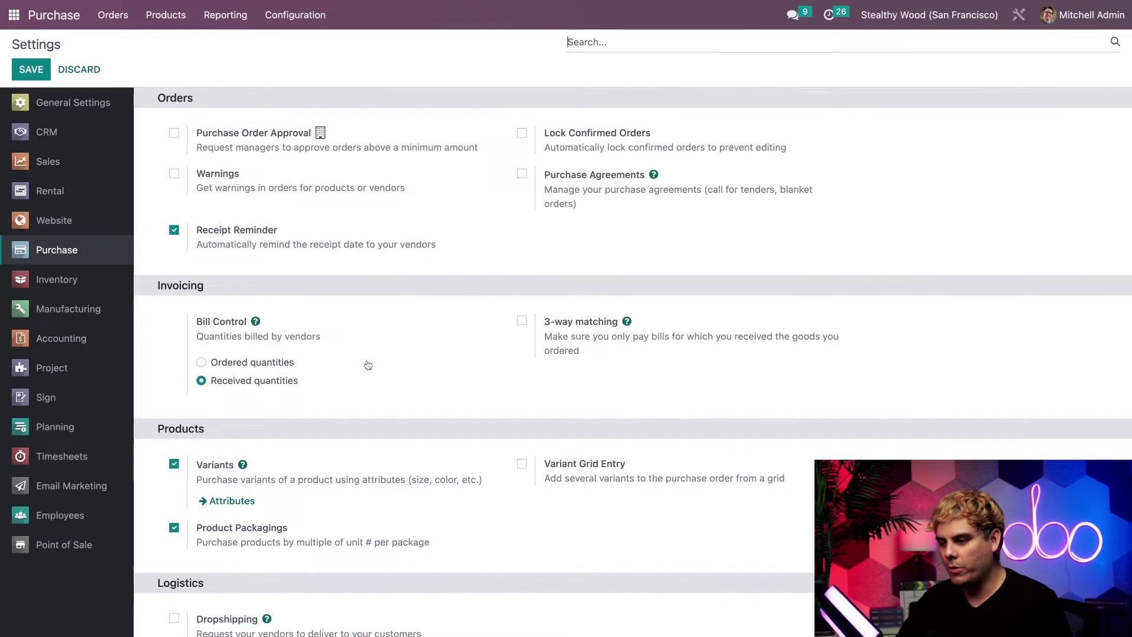
scroll(367, 365, down, 2)
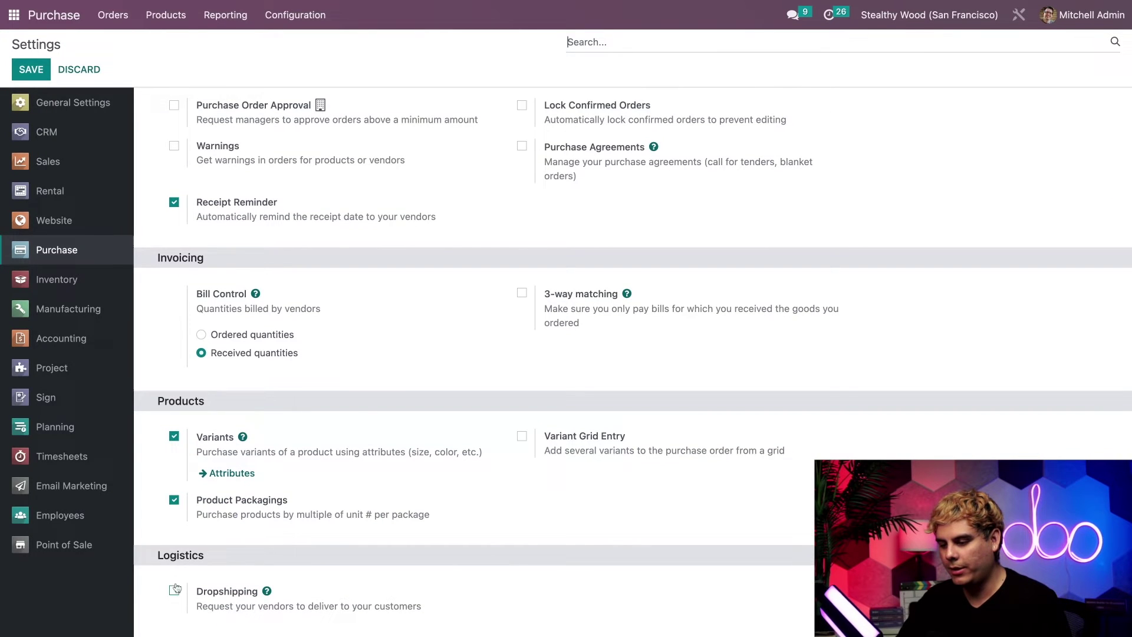
click(175, 591)
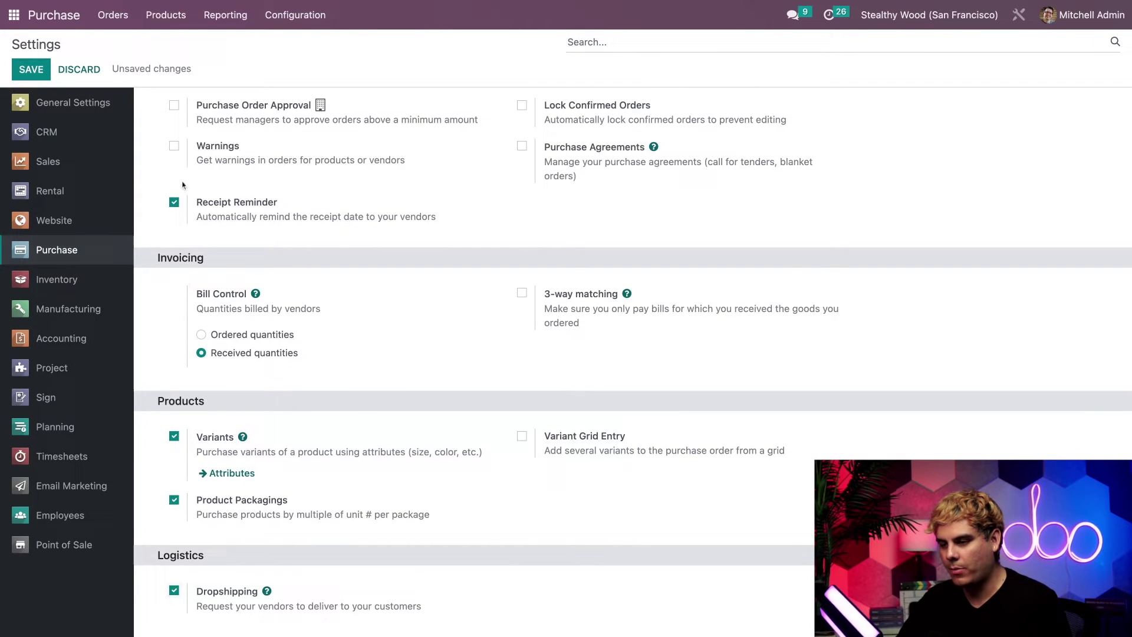
click(45, 76)
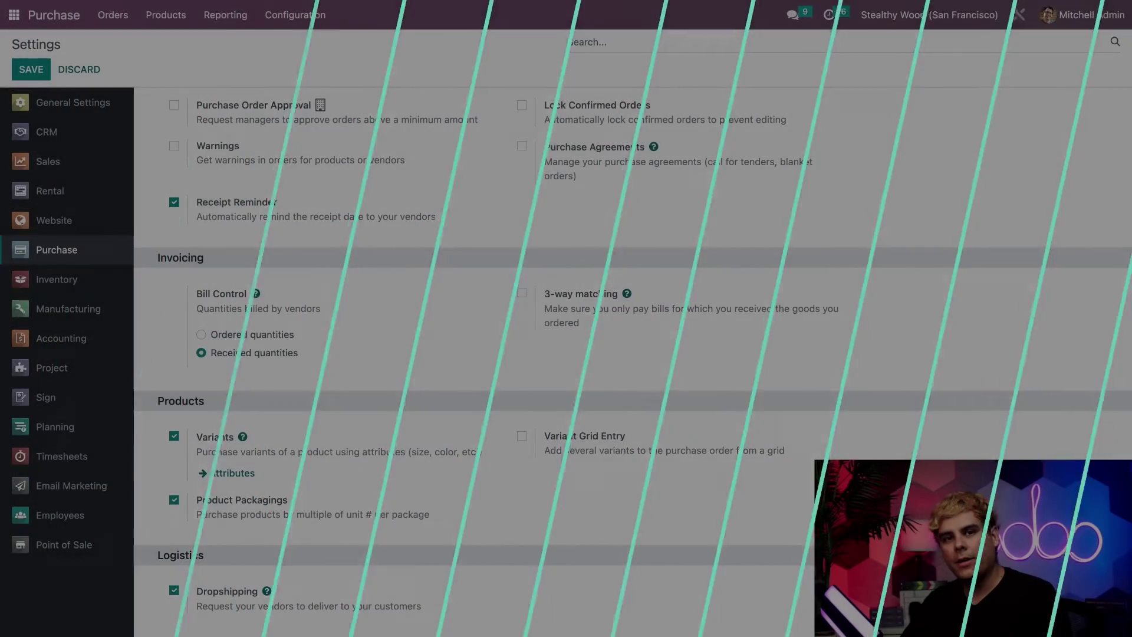
Open the Pedal Bin product and add the Dropship route next to Buy on its Inventory tab.
click(167, 16)
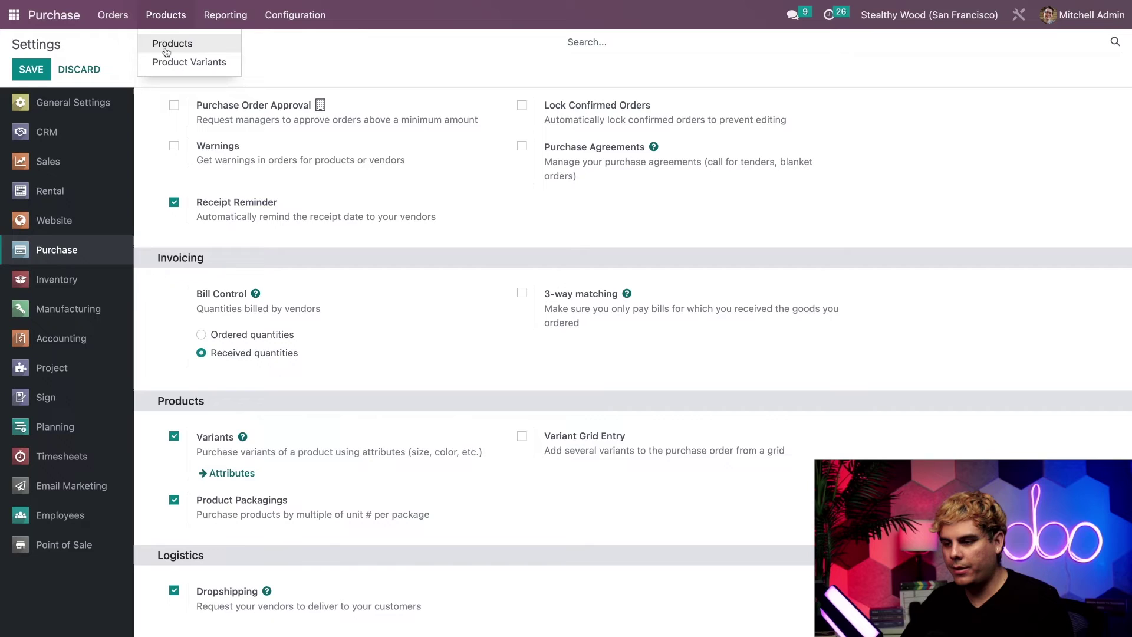
click(167, 47)
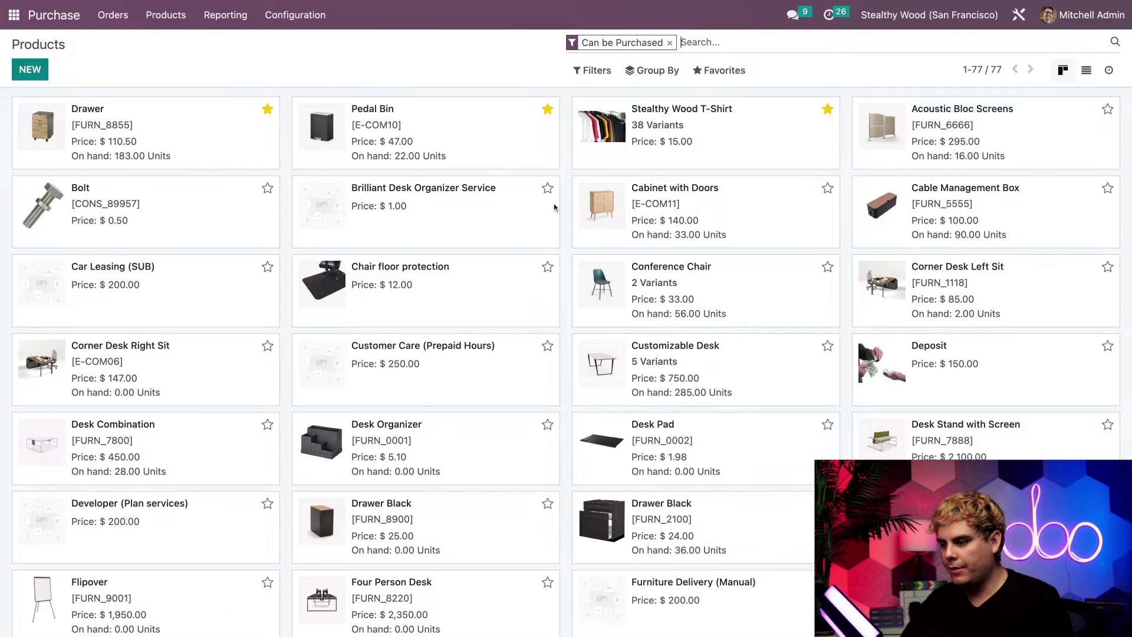
click(464, 127)
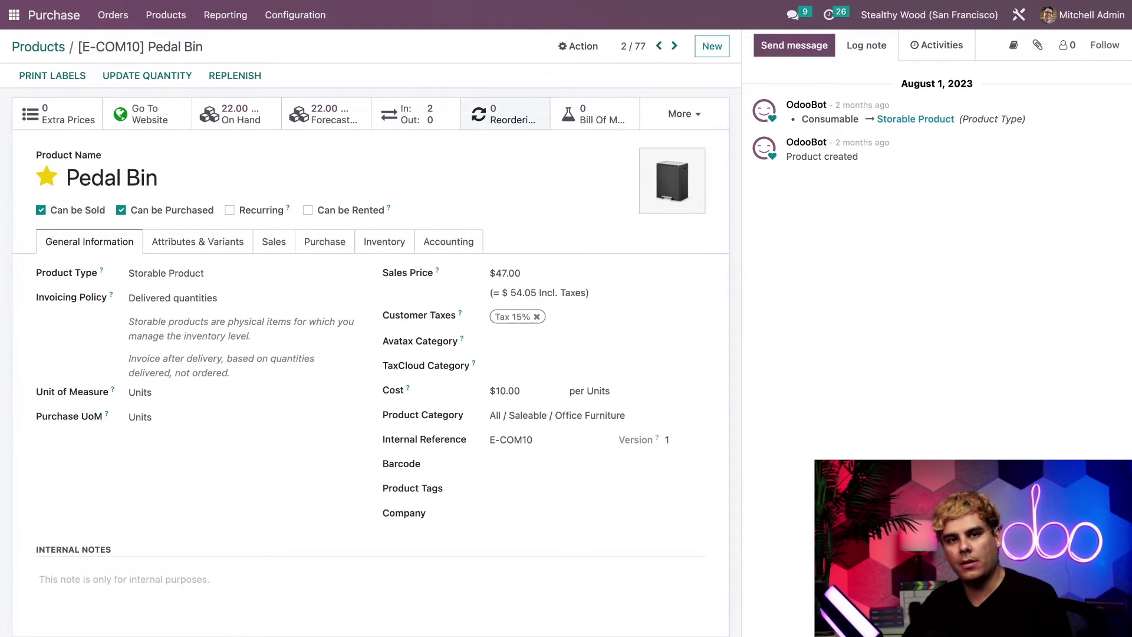
click(388, 247)
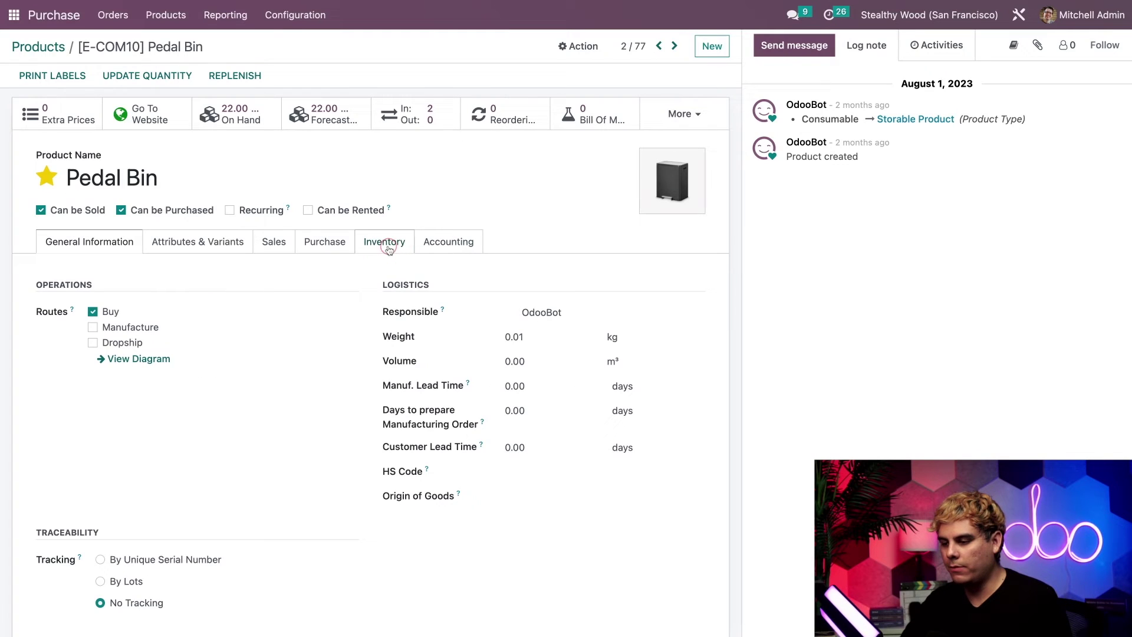
click(92, 342)
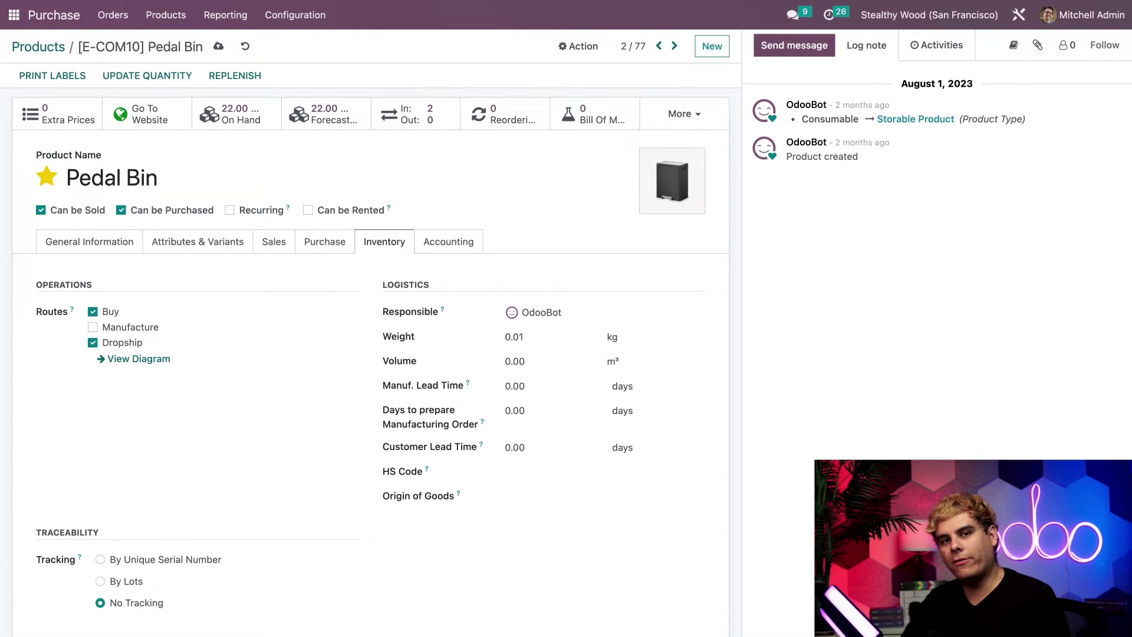
Add vendor Lumber Inc at 4.20 to Pedal Bin and move it above Azure Interior.
click(317, 253)
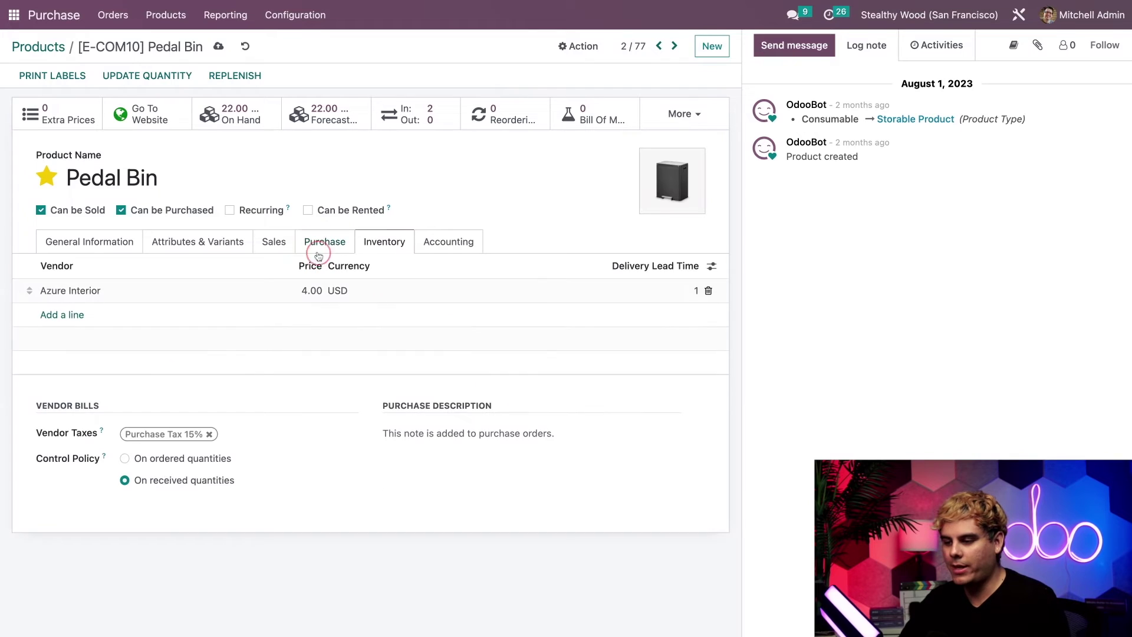
click(70, 316)
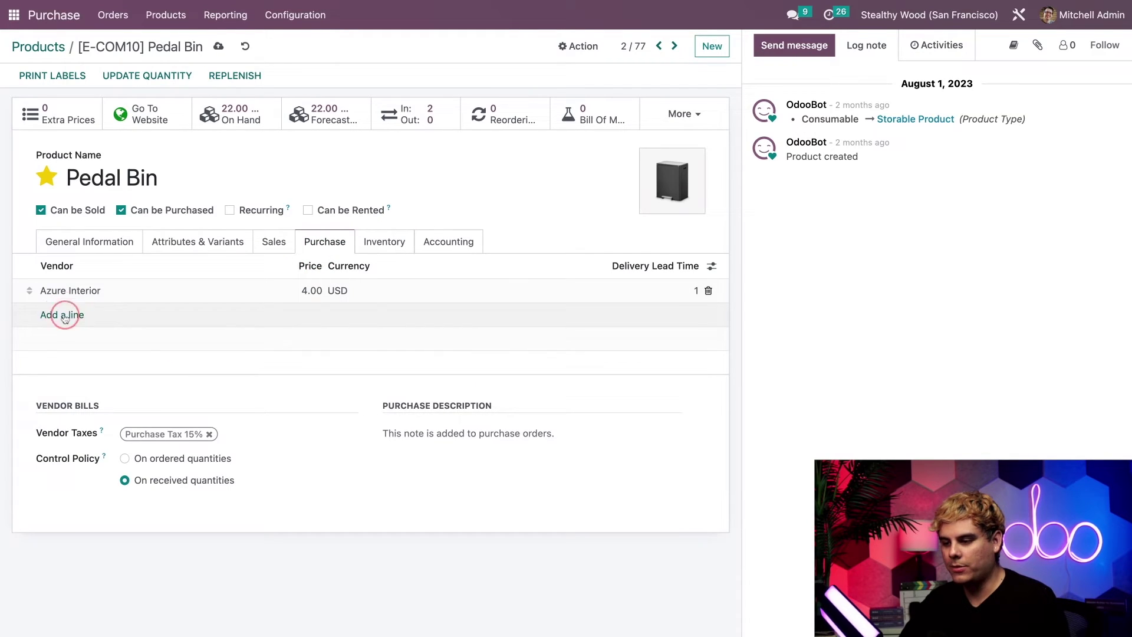
text(lumb)
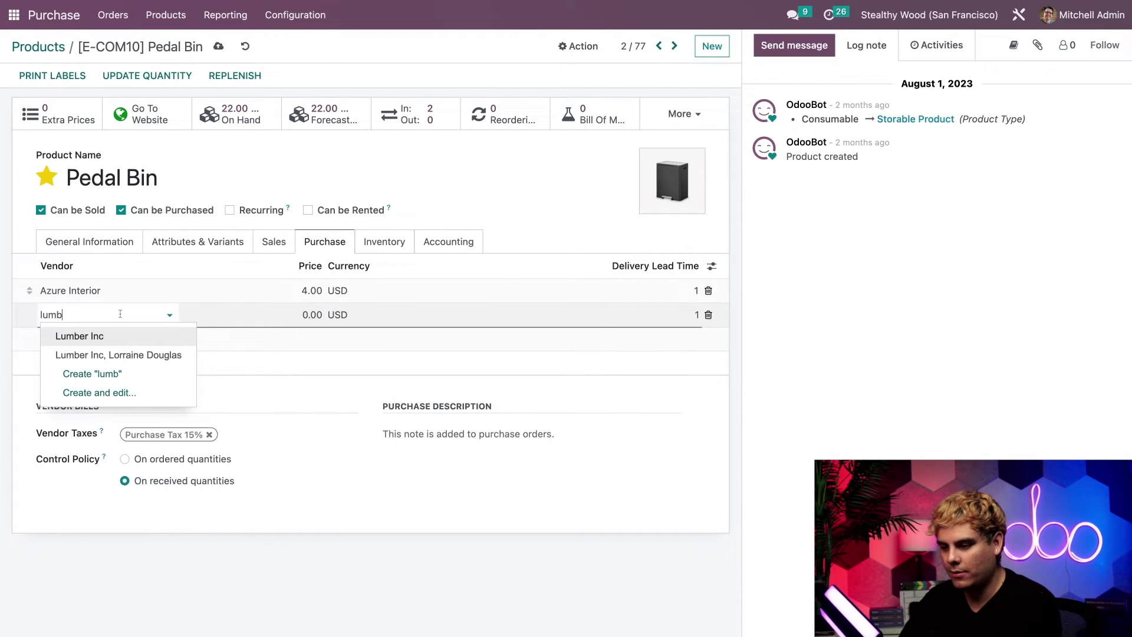
click(134, 340)
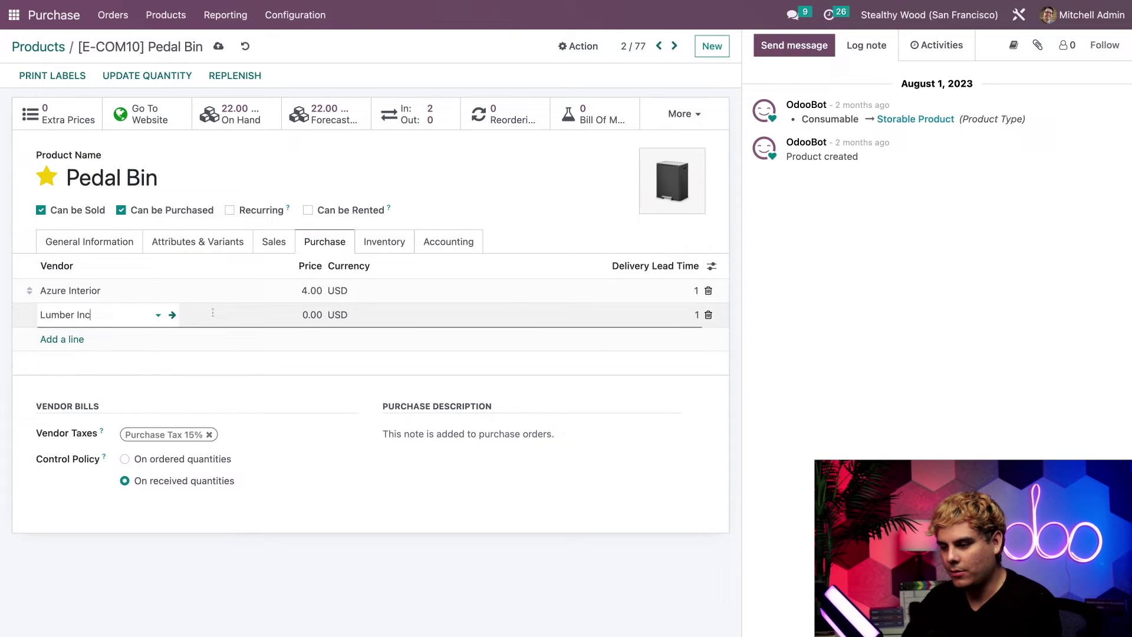
click(311, 314)
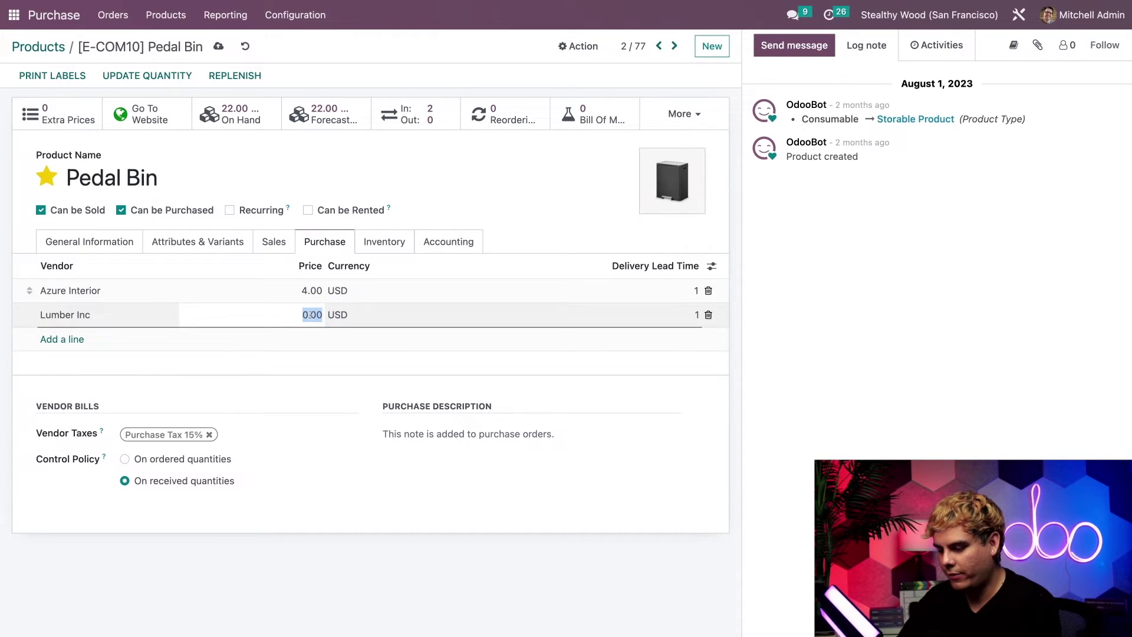
text(4.20)
key(Return)
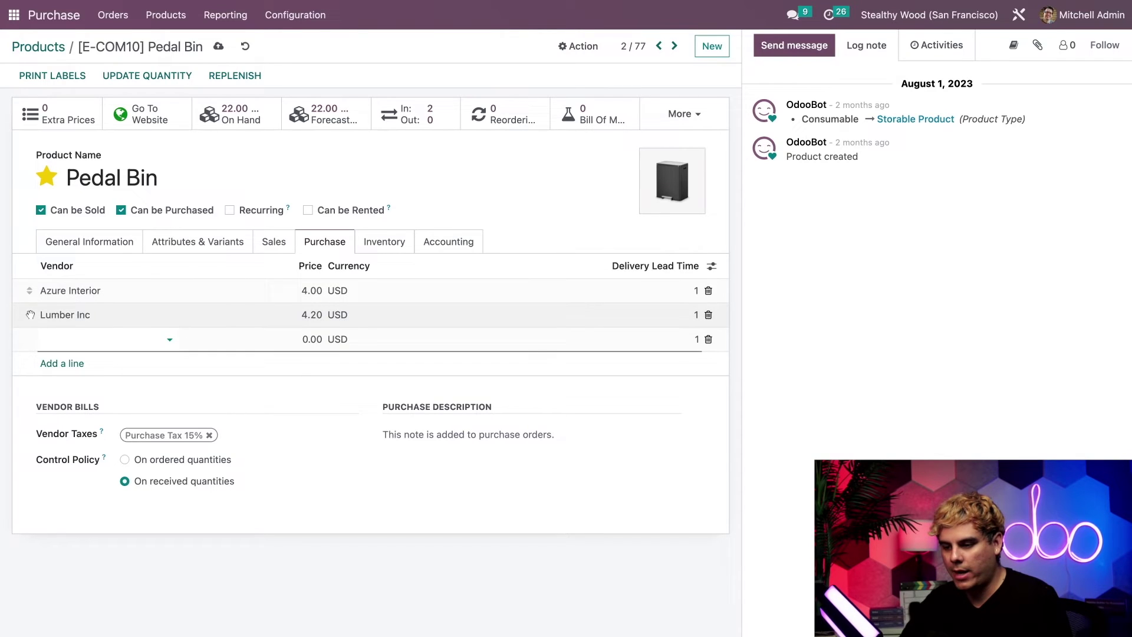
mouse_move(30, 291)
mouse_down()
mouse_move(30, 314)
mouse_move(26, 292)
mouse_up()
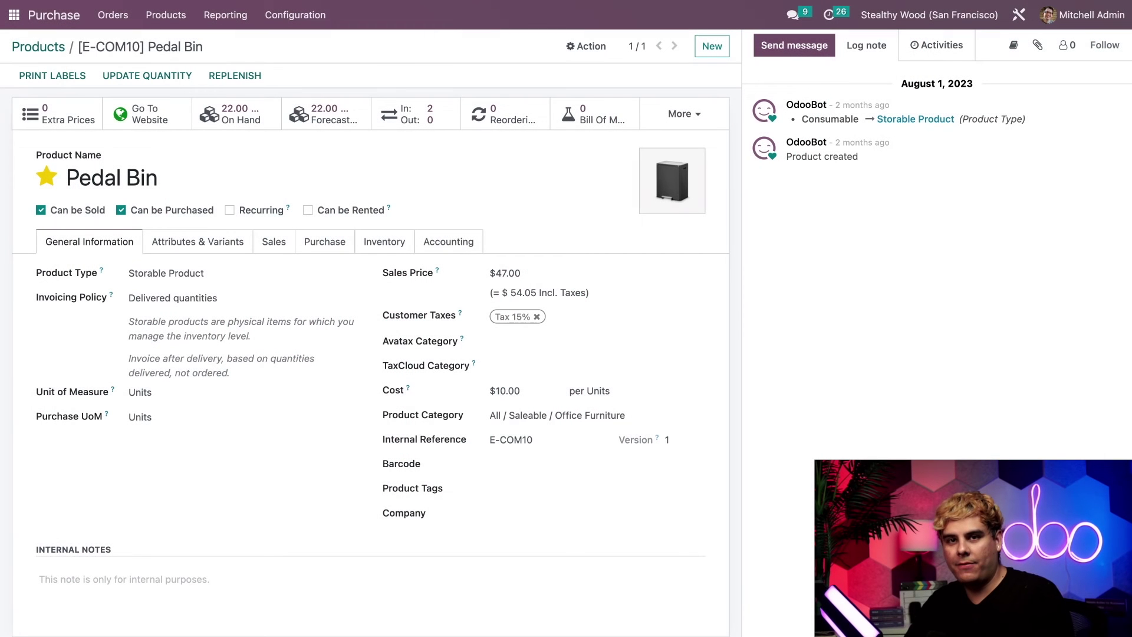
Start a new Sales quotation and select the customer.
click(14, 14)
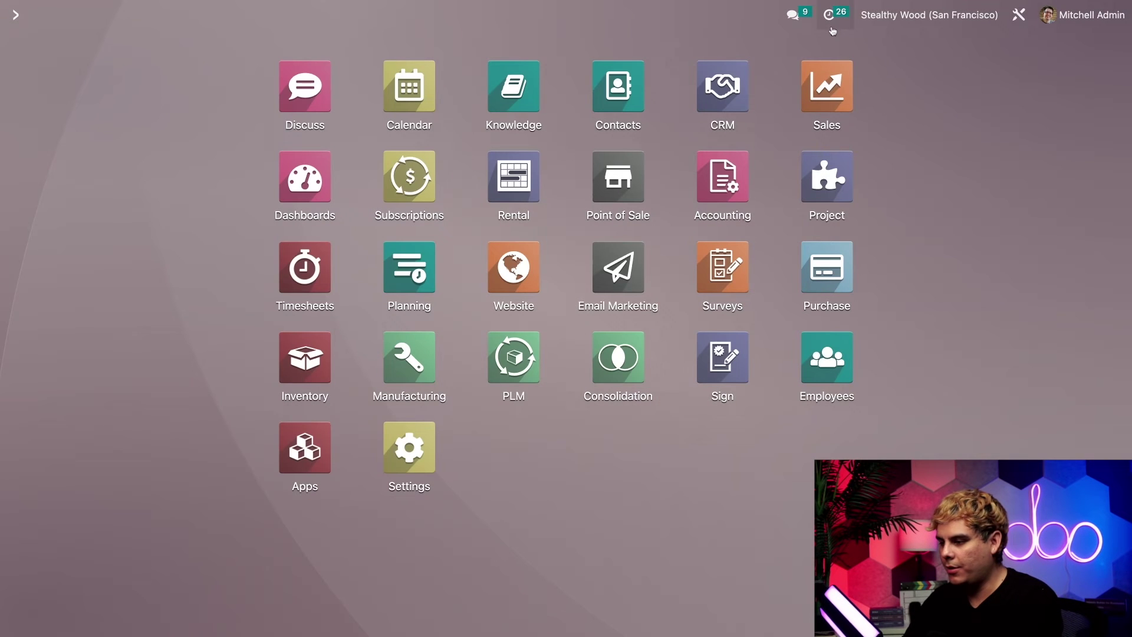
key(Return)
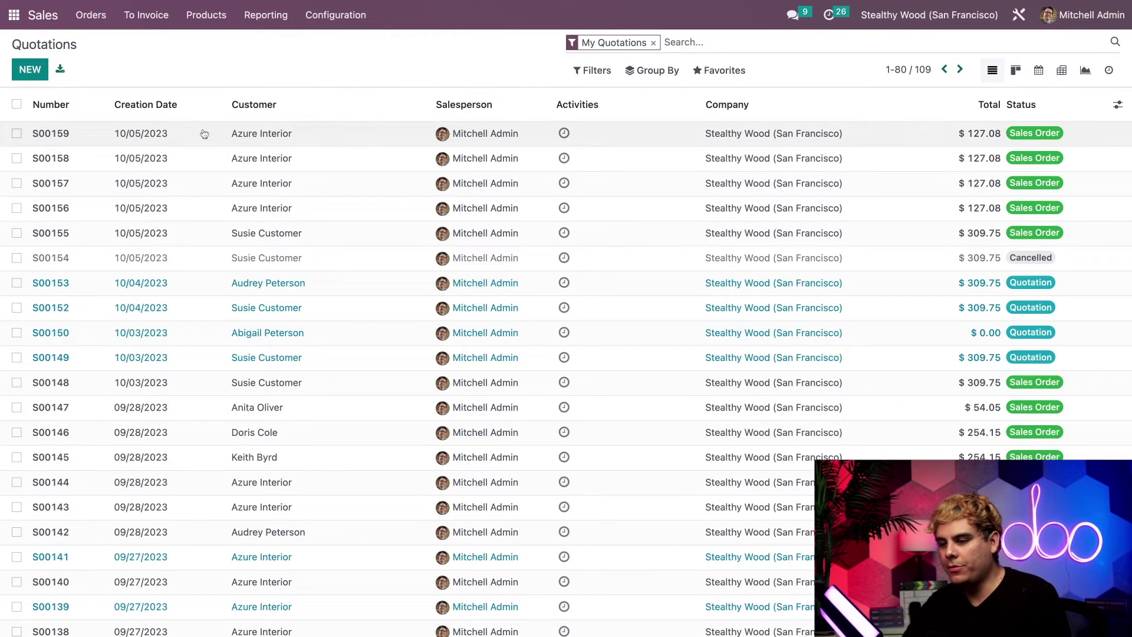
click(29, 69)
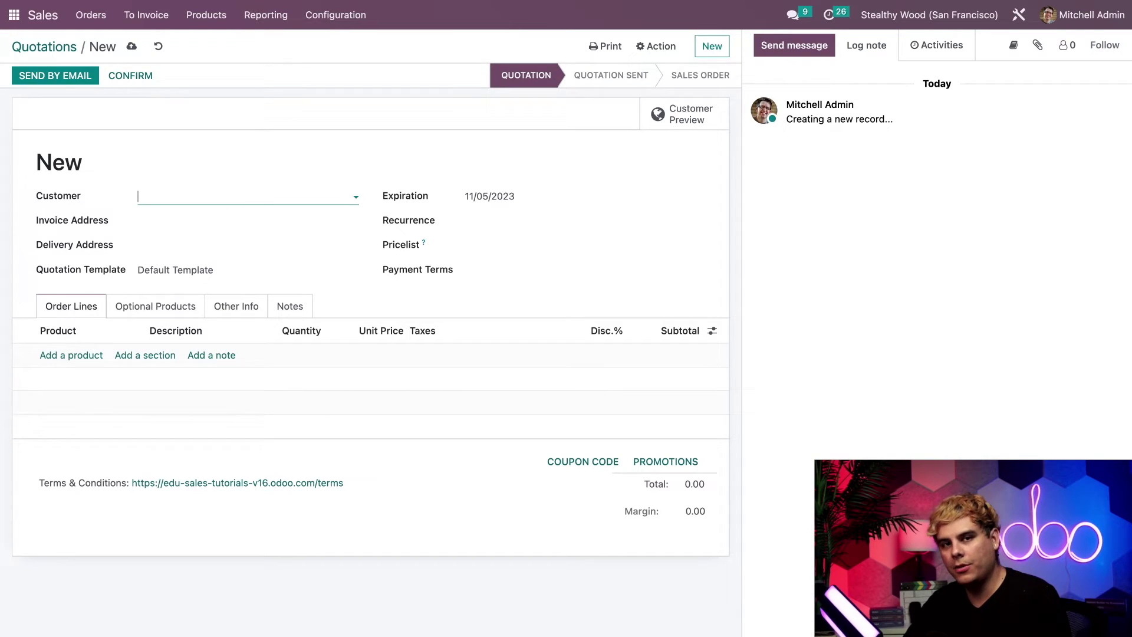
text(susi)
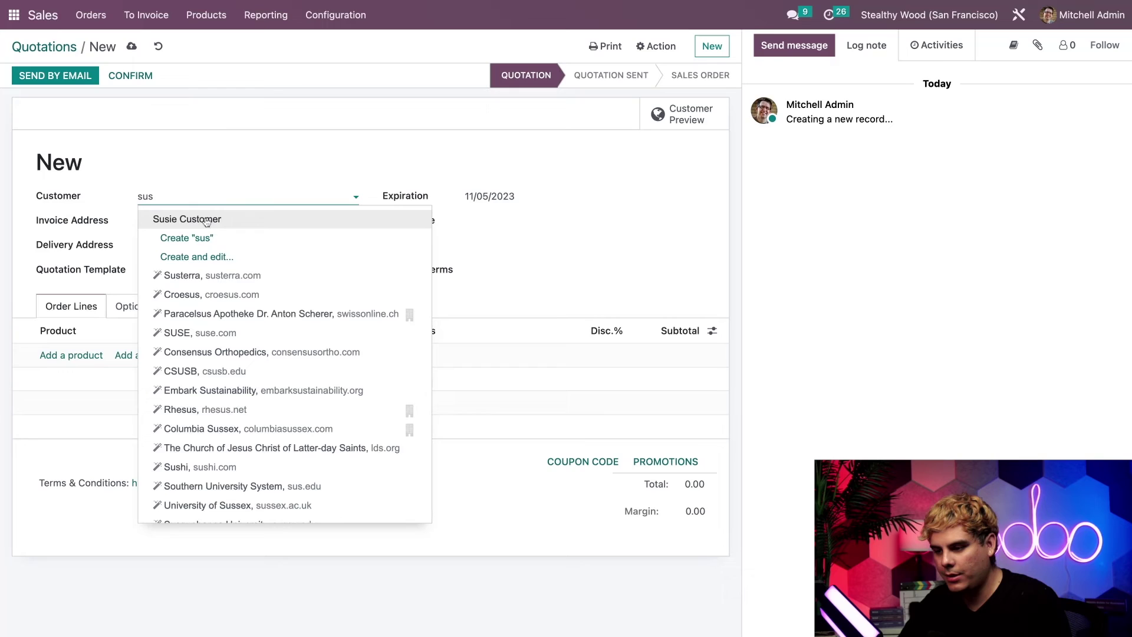
key(Return)
click(371, 303)
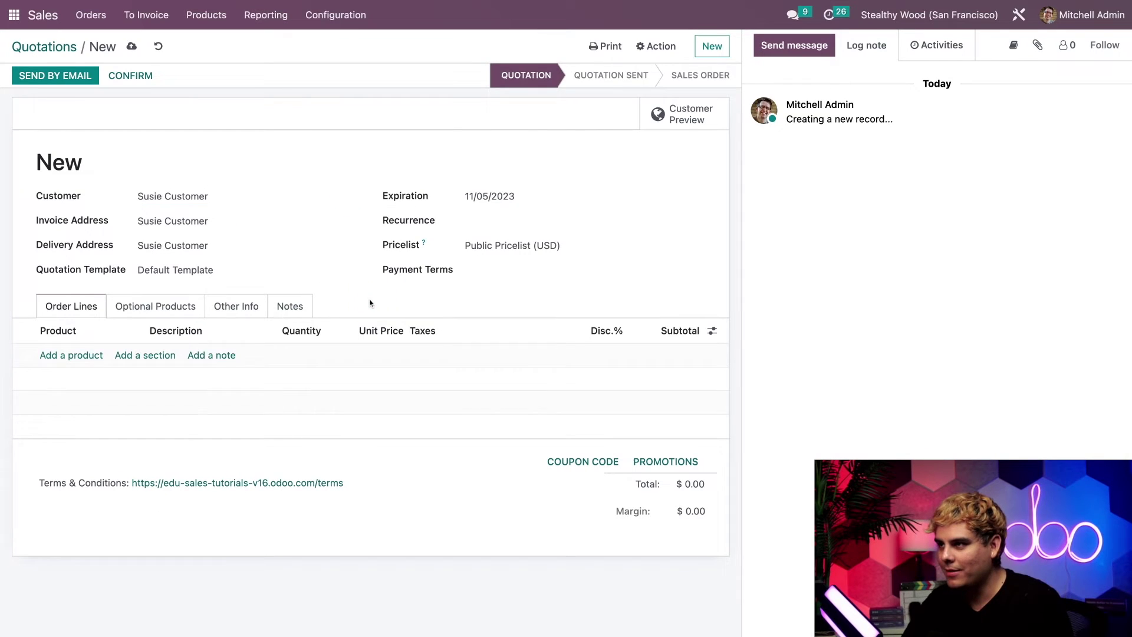
Add one Pedal Bin line and confirm the quotation as order S00160.
click(77, 357)
text(pedal)
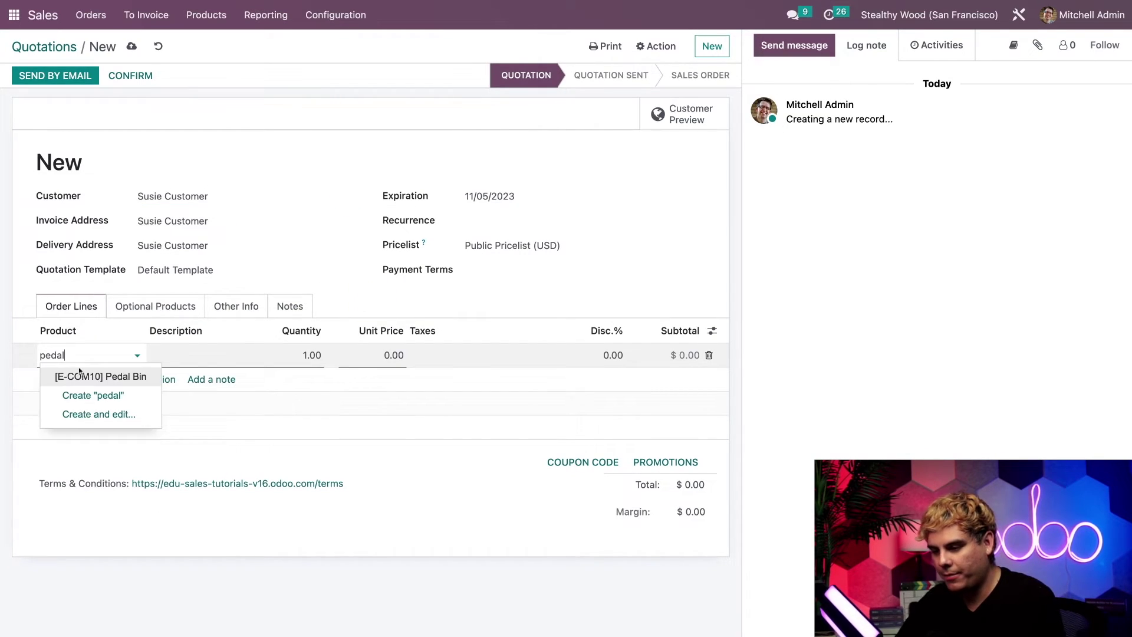
click(97, 377)
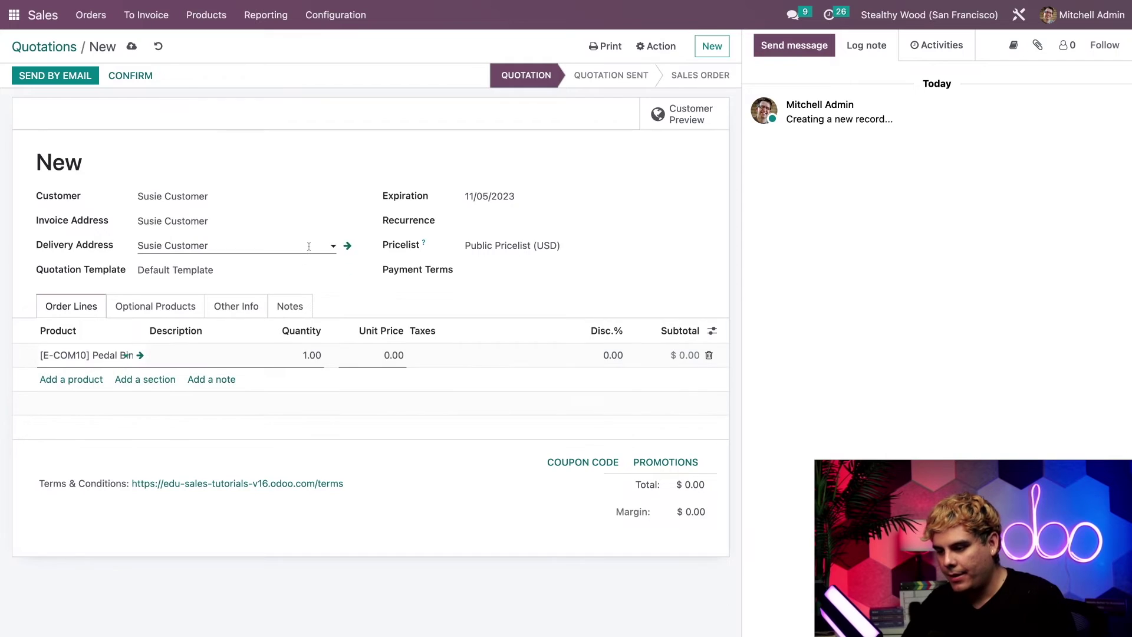
click(143, 76)
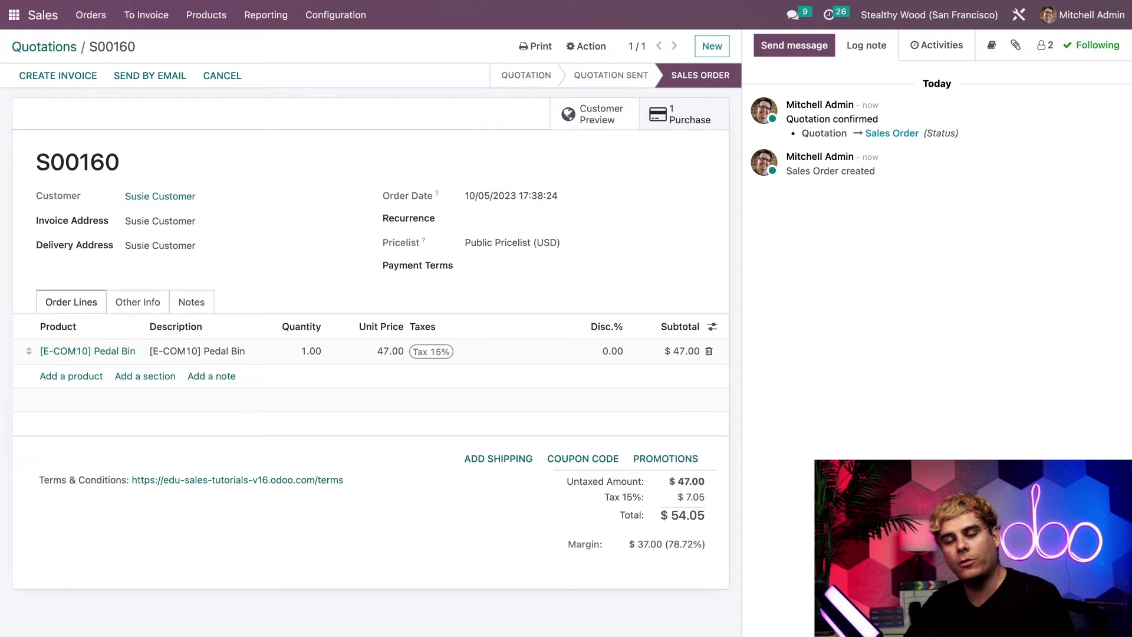
Confirm purchase order P00017 to Lumber Inc and bring up its dropship transfer DS/00004.
click(675, 118)
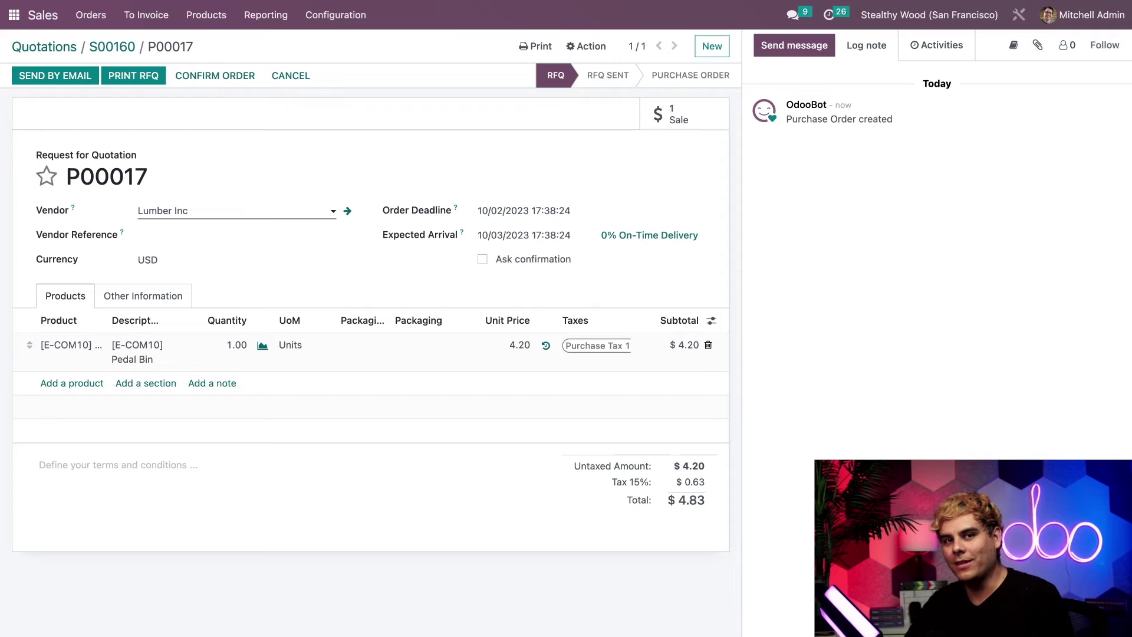
click(216, 76)
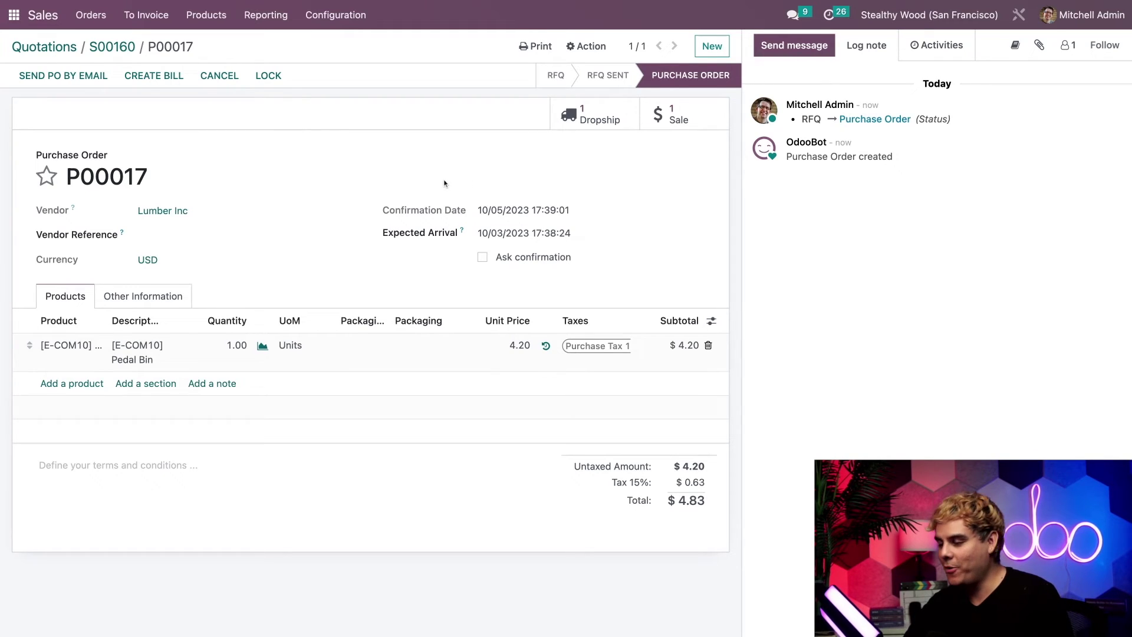
click(591, 118)
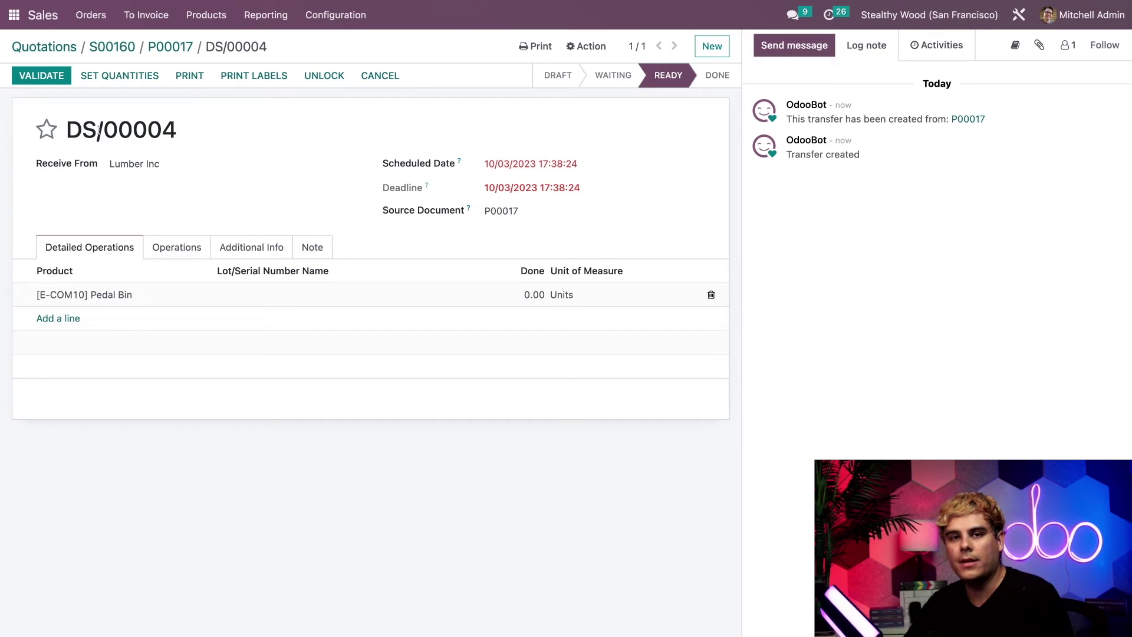
Review the operations and additional info tabs of transfer DS/00004.
click(164, 250)
click(248, 251)
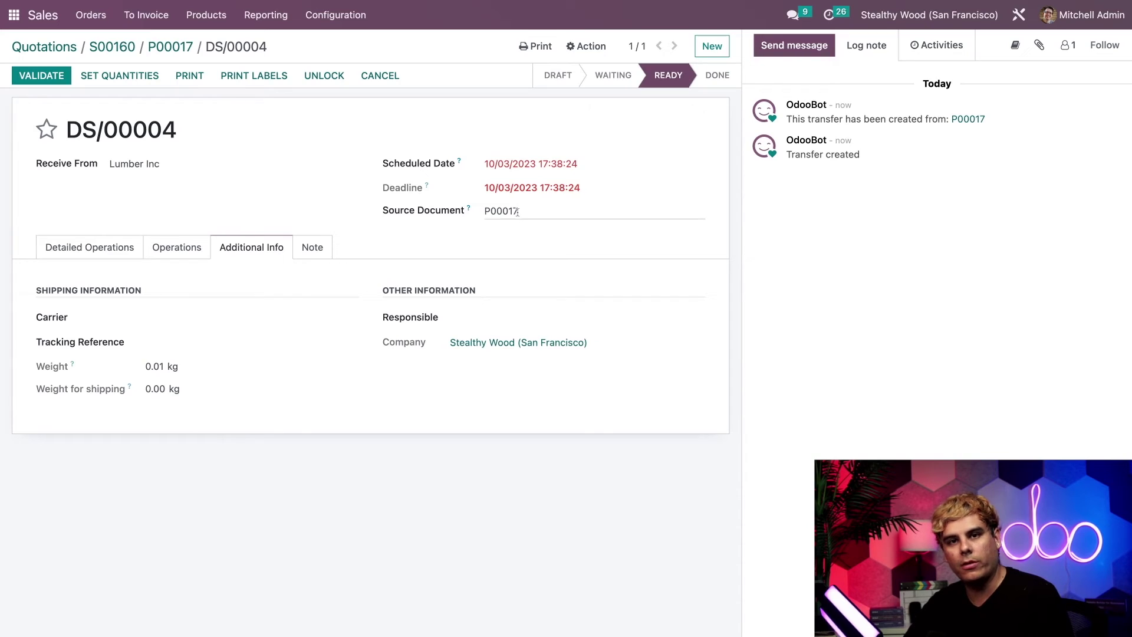
click(98, 250)
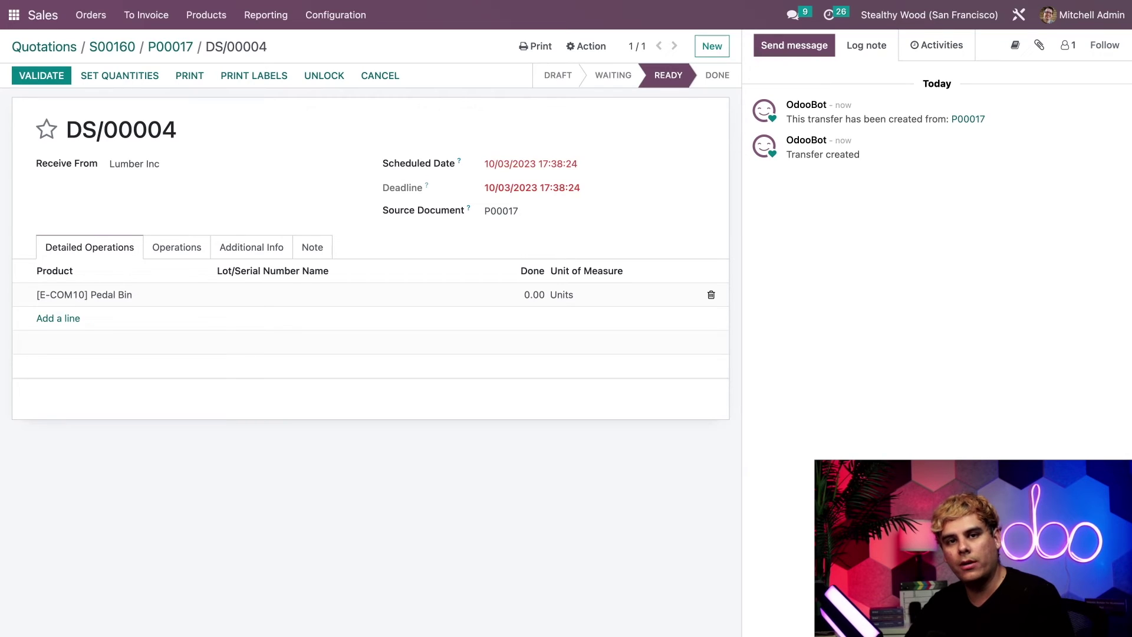
Set the Pedal Bin done quantity to 1 and validate DS/00004.
click(104, 79)
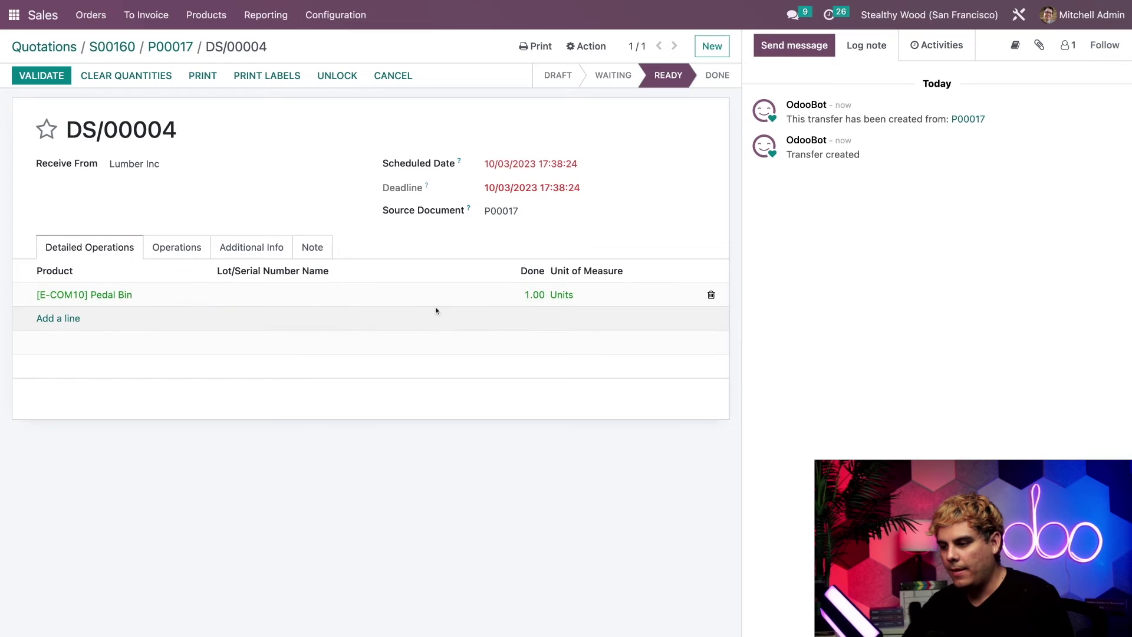
click(527, 298)
text(1)
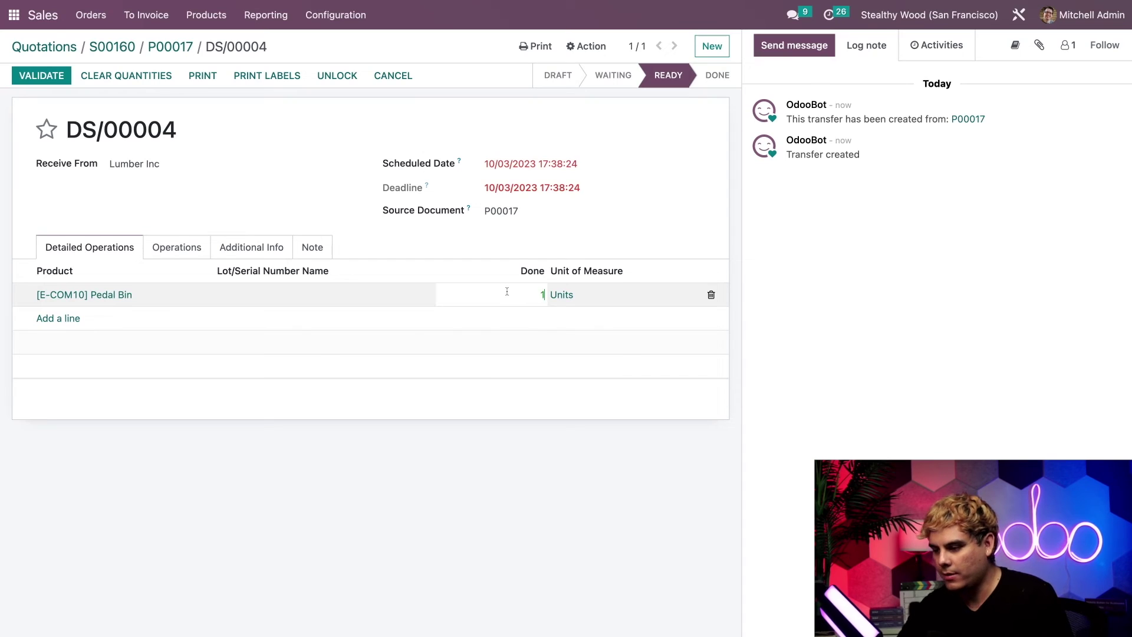
key(Return)
click(271, 155)
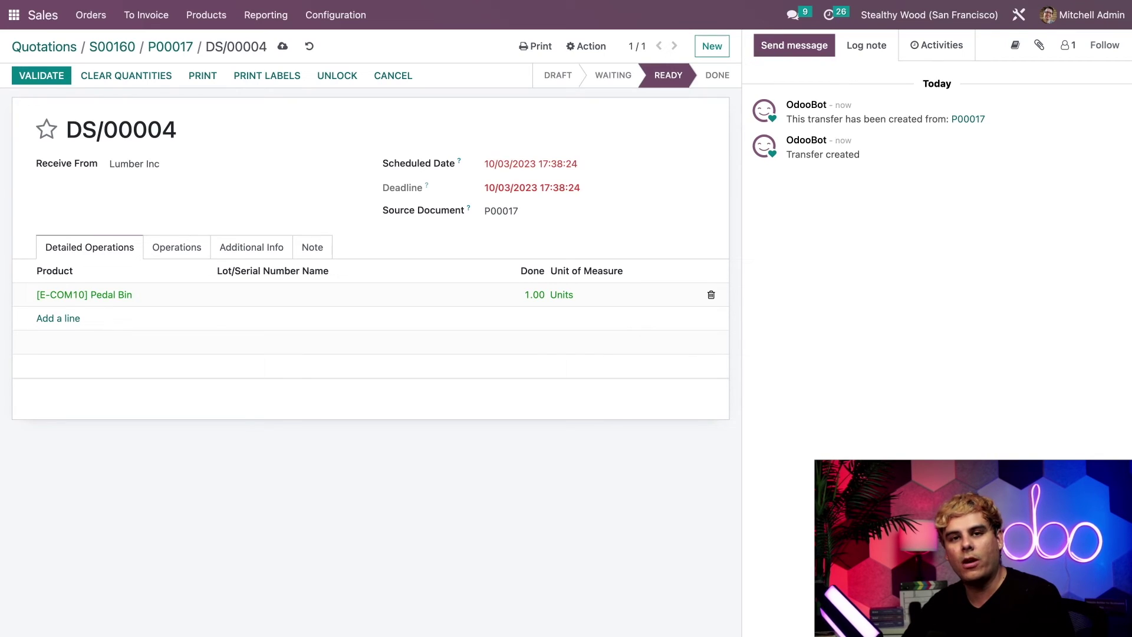
click(63, 77)
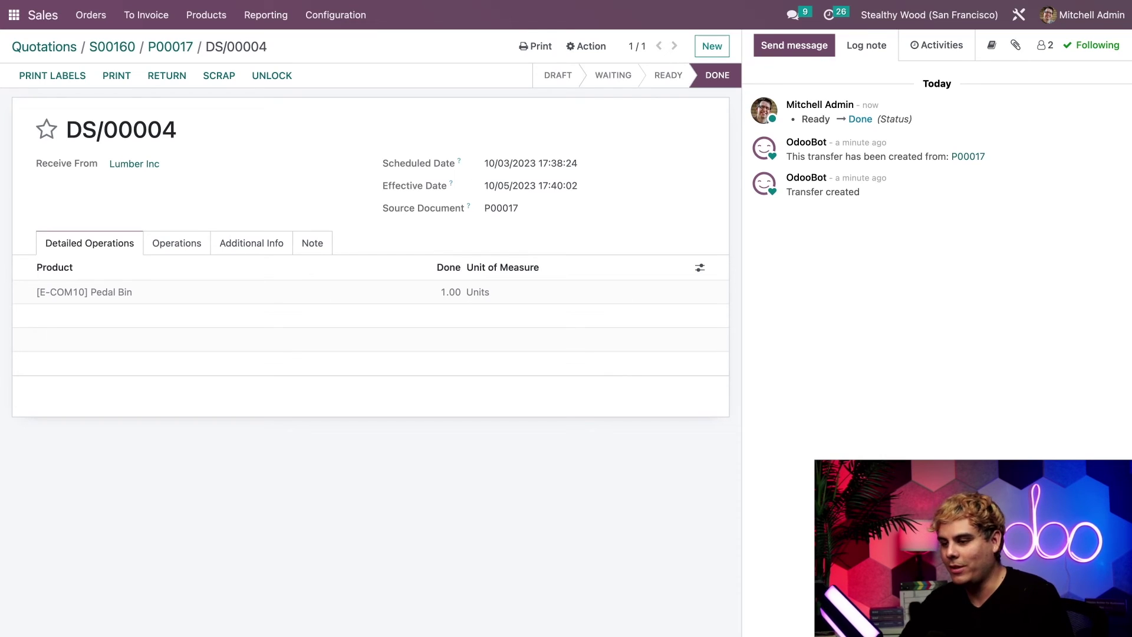
click(112, 47)
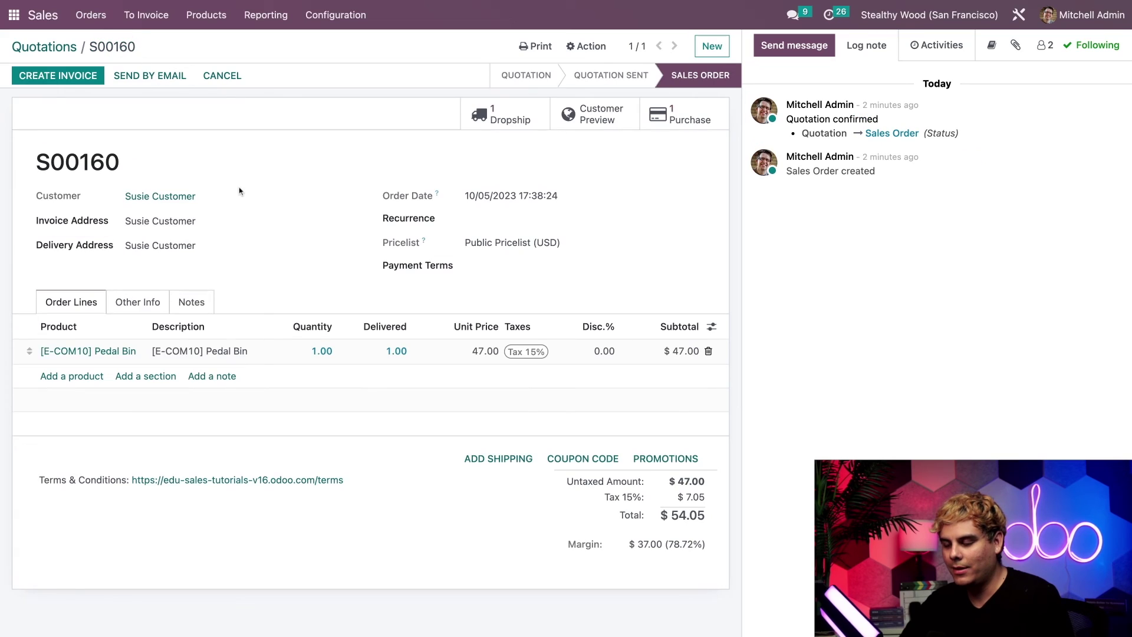
click(501, 113)
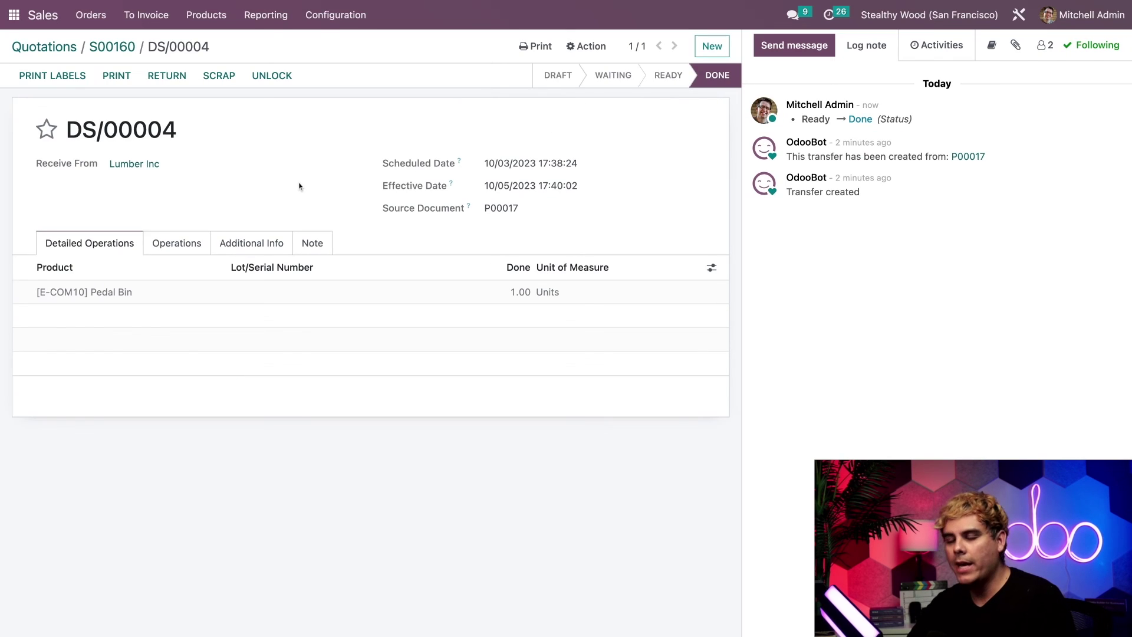